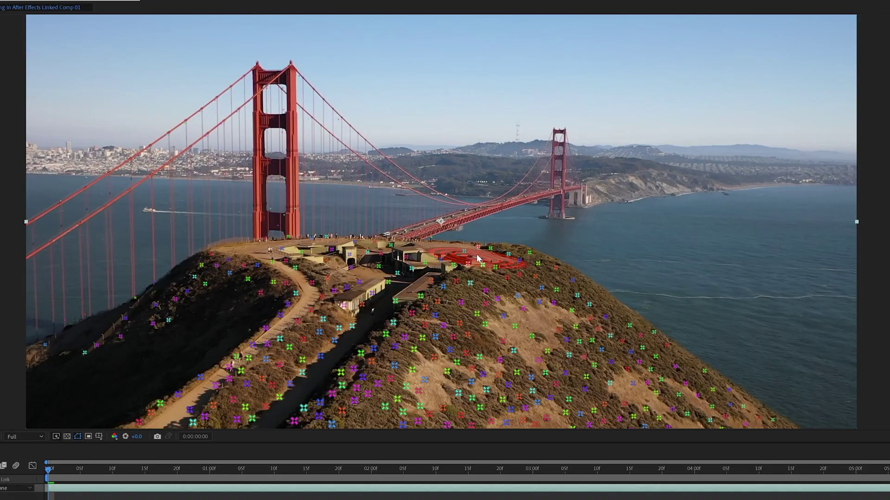
Step: Create a text layer and tracked camera from the selected hilltop track points
{"action": "right_click", "coordinate": [495, 256]}
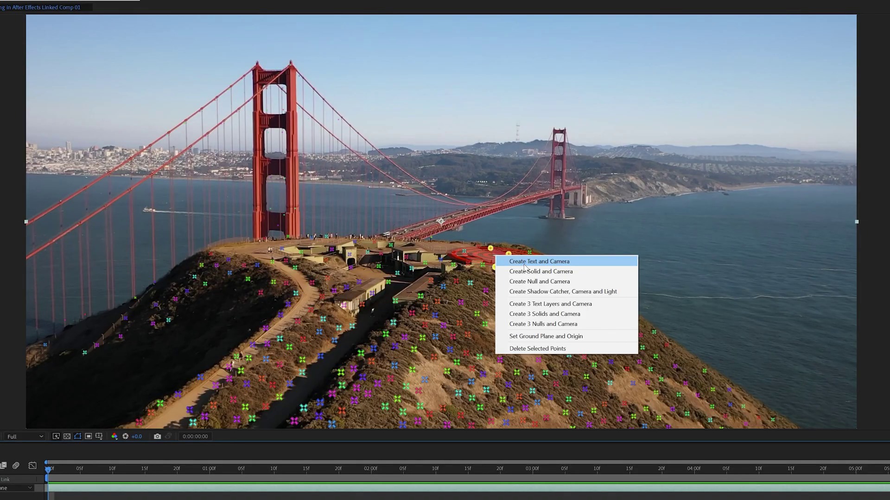
{"action": "left_click", "coordinate": [525, 262]}
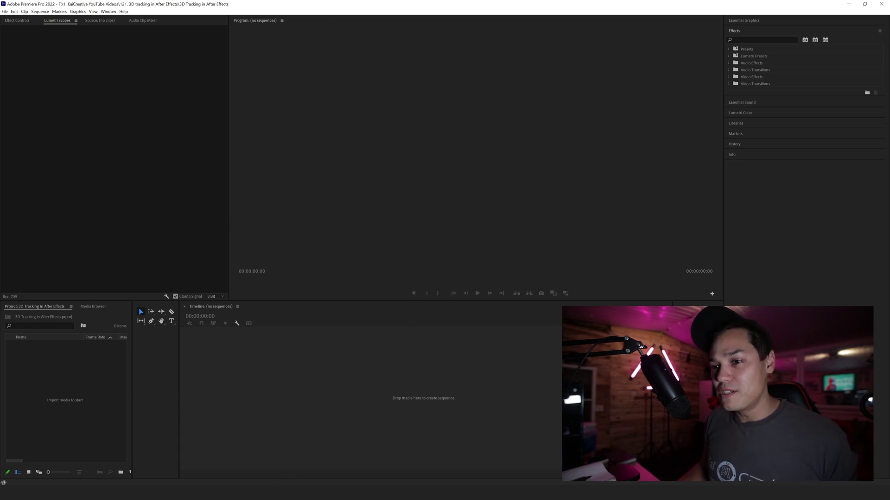
Step: Import the pexels Golden Gate drone clip from the Bridge folder into Premiere's Project panel
{"action": "left_click", "coordinate": [285, 492]}
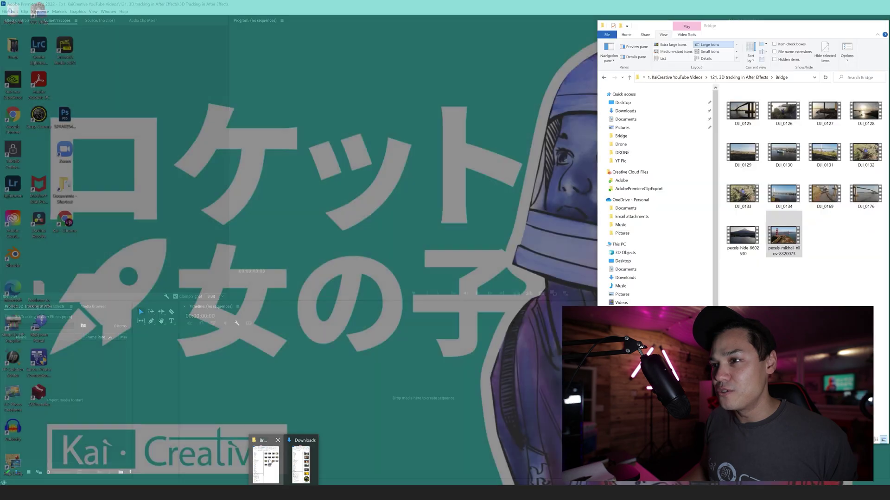
{"action": "left_click", "coordinate": [265, 464]}
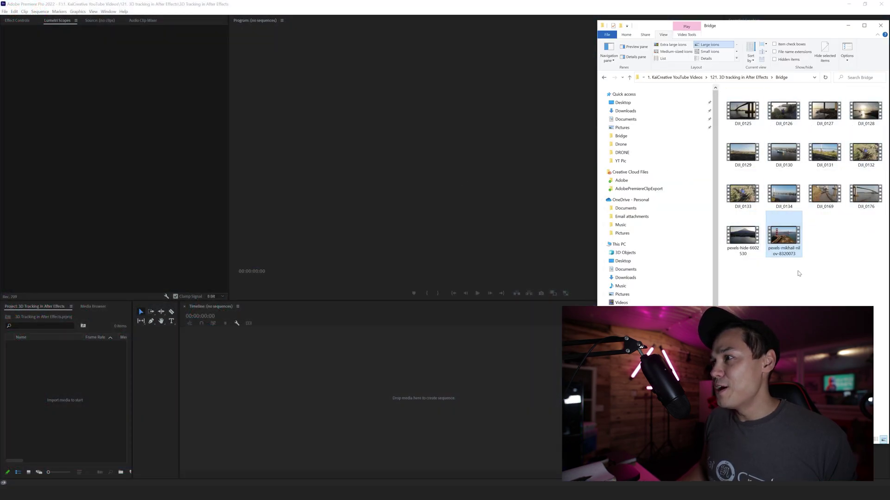
{"action": "left_click_drag", "start_coordinate": [781, 237], "coordinate": [53, 388]}
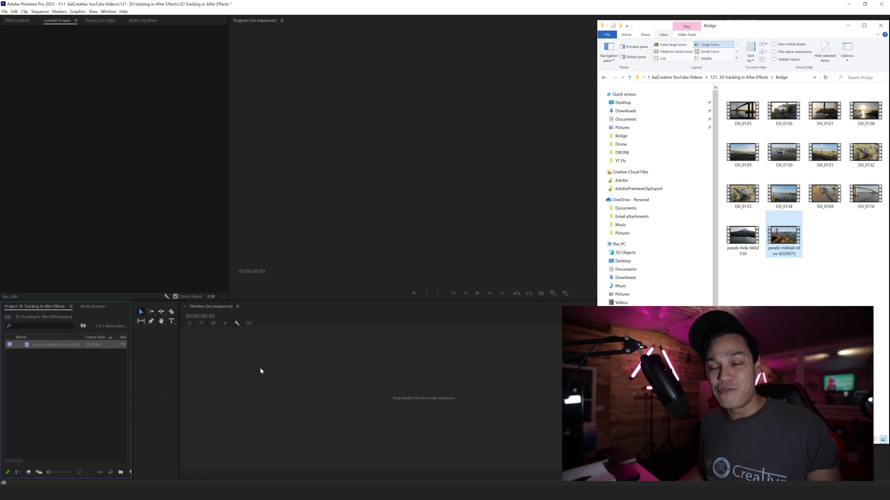
{"action": "left_click", "coordinate": [65, 347]}
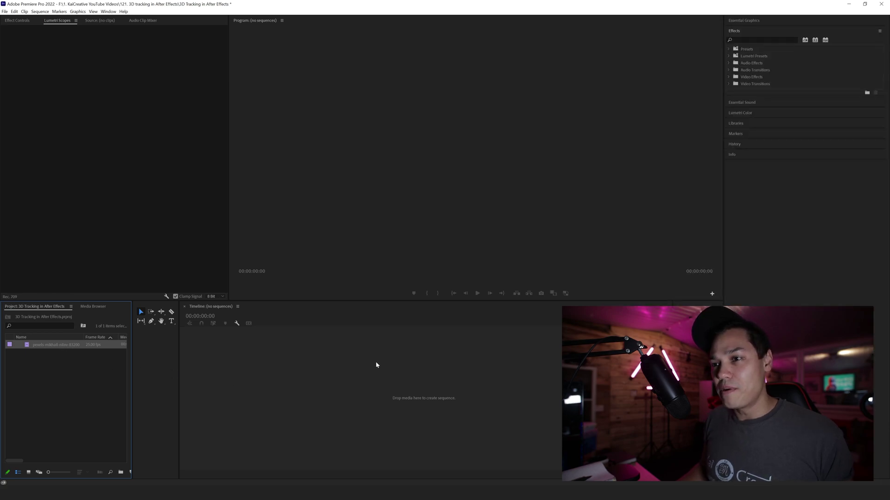
Step: Make a V1 sequence from the pexels drone clip and trim its opening so it starts at zero
{"action": "left_click_drag", "start_coordinate": [376, 365], "coordinate": [377, 365]}
{"action": "left_click_drag", "start_coordinate": [265, 323], "coordinate": [269, 324]}
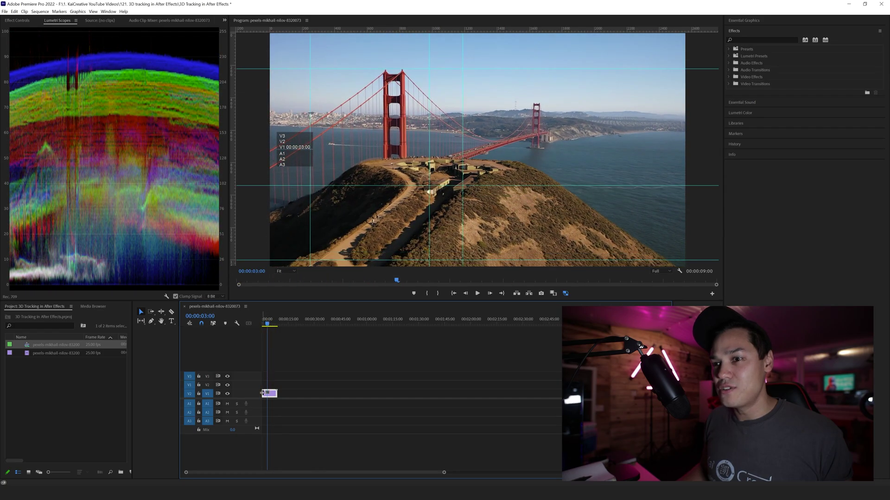
{"action": "left_click_drag", "start_coordinate": [269, 394], "coordinate": [271, 398]}
{"action": "key", "text": "equal"}
{"action": "key", "text": "equal"}
{"action": "key", "text": "equal"}
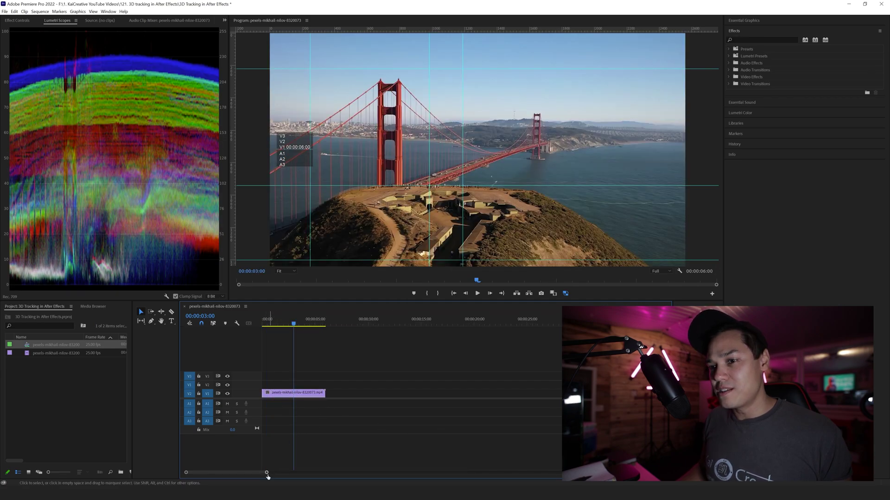
{"action": "left_click_drag", "start_coordinate": [268, 475], "coordinate": [243, 474]}
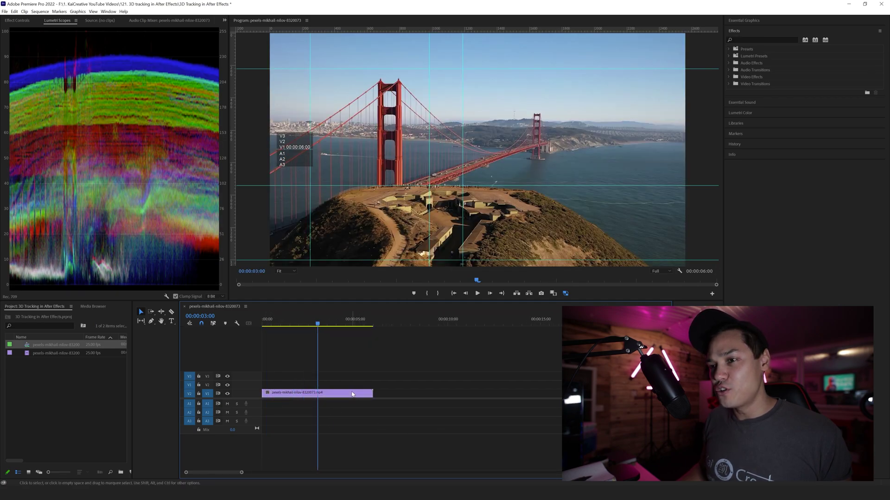
Step: Replace the trimmed V1 drone clip with a linked After Effects composition
{"action": "right_click", "coordinate": [350, 396]}
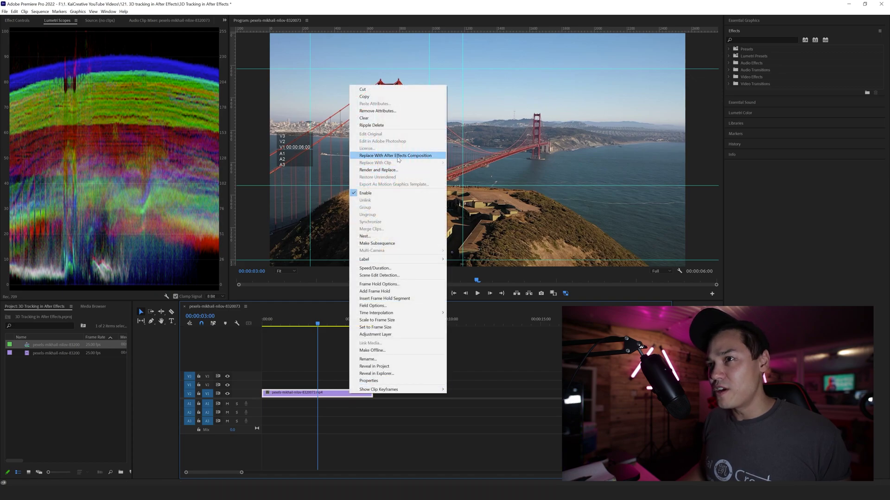
{"action": "left_click", "coordinate": [398, 156]}
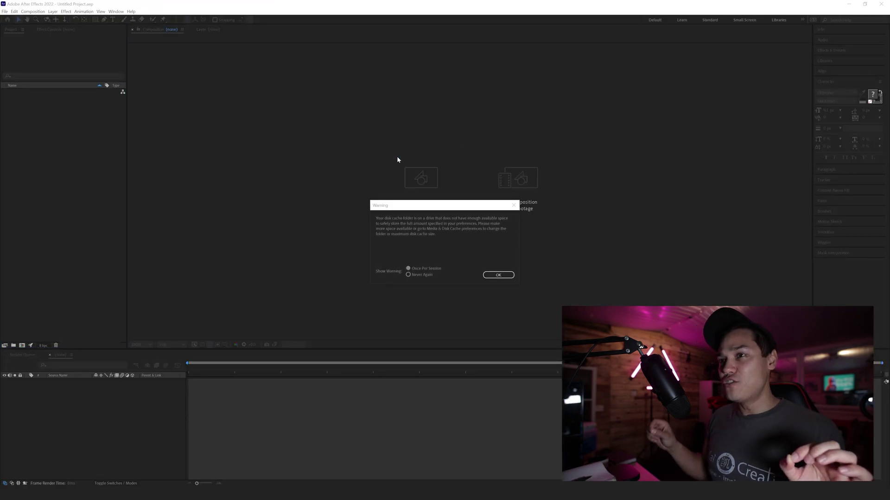
Step: Dismiss the disk cache warning and save the project as '3D Tracking in After Effects YT_2'
{"action": "left_click", "coordinate": [499, 275]}
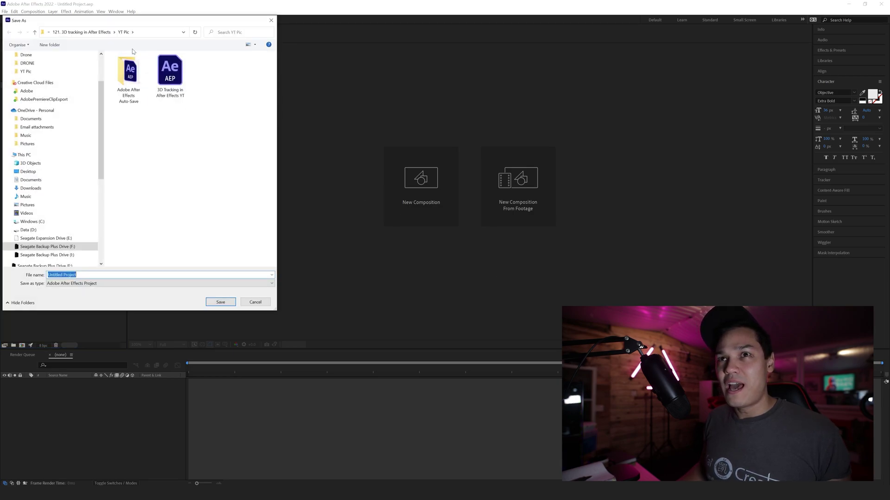
{"action": "left_click", "coordinate": [178, 95]}
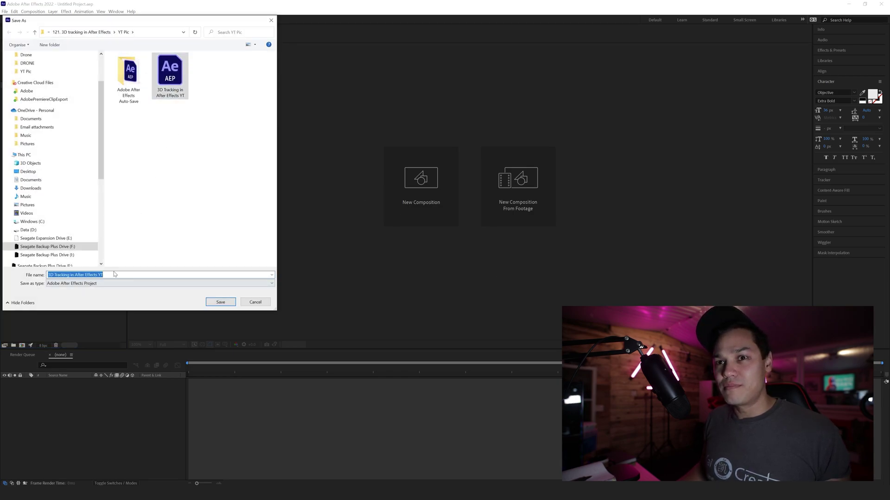
{"action": "left_click", "coordinate": [105, 275]}
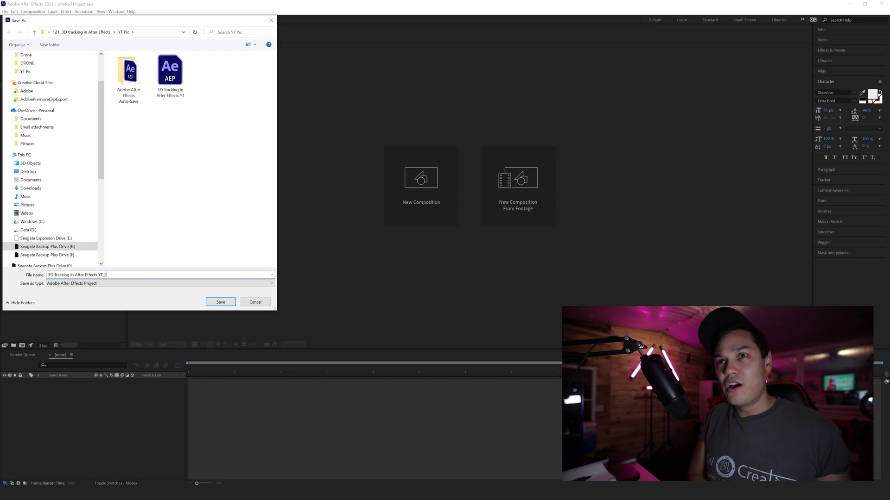
{"action": "type", "text": "_2"}
{"action": "key", "text": "Return"}
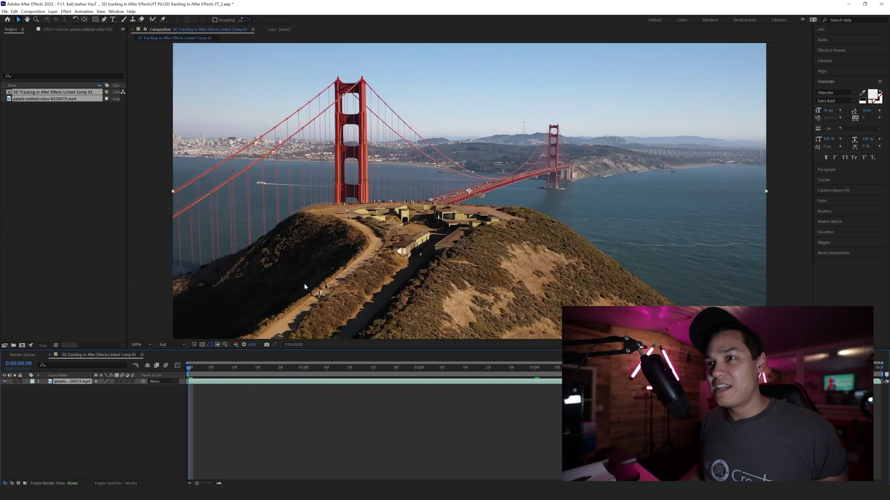
Step: Preview the drone footage in the linked comp and stop at the first frame
{"action": "key", "text": "space"}
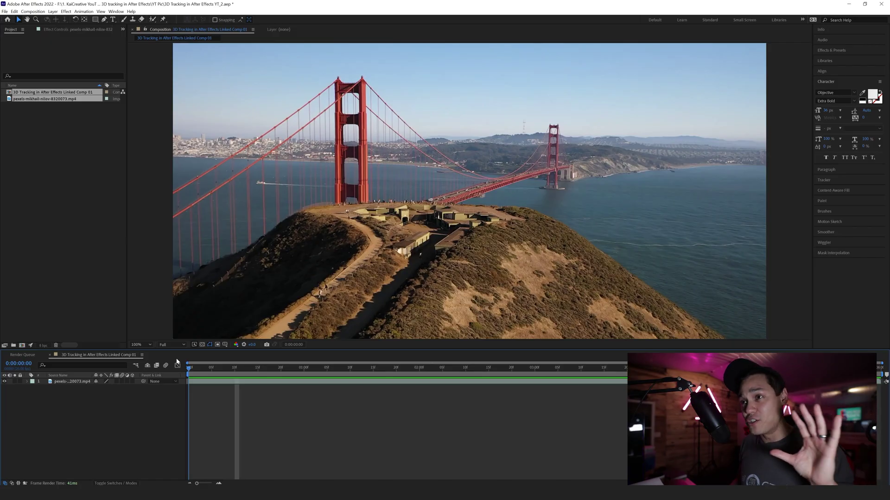
{"action": "key", "text": "space"}
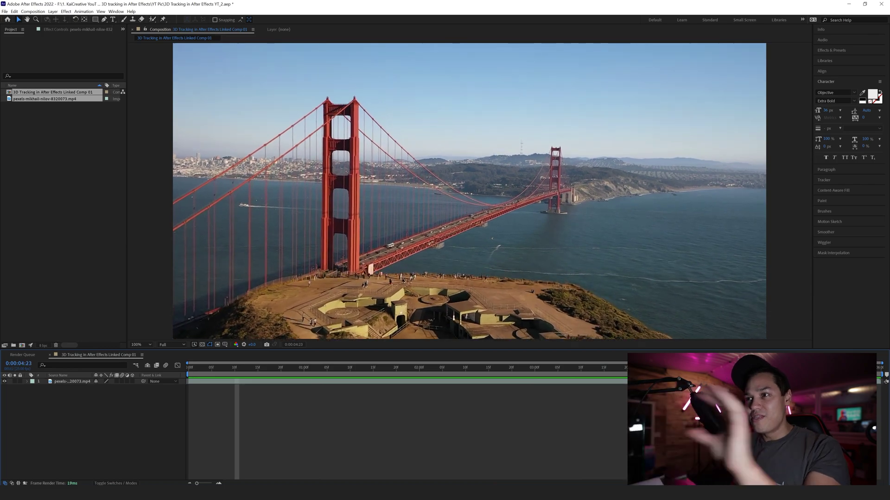
{"action": "key", "text": "space"}
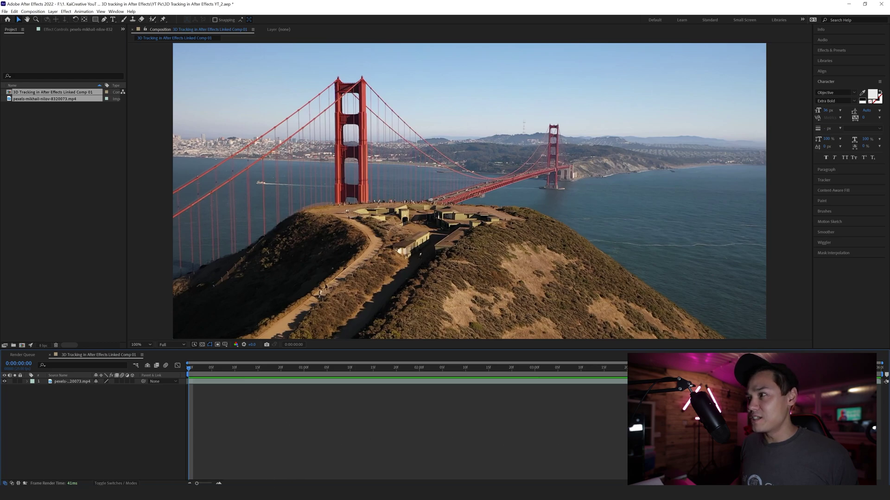
Step: Run Track Camera on the drone footage layer and view the 3D Camera Tracker settings
{"action": "left_click", "coordinate": [824, 180]}
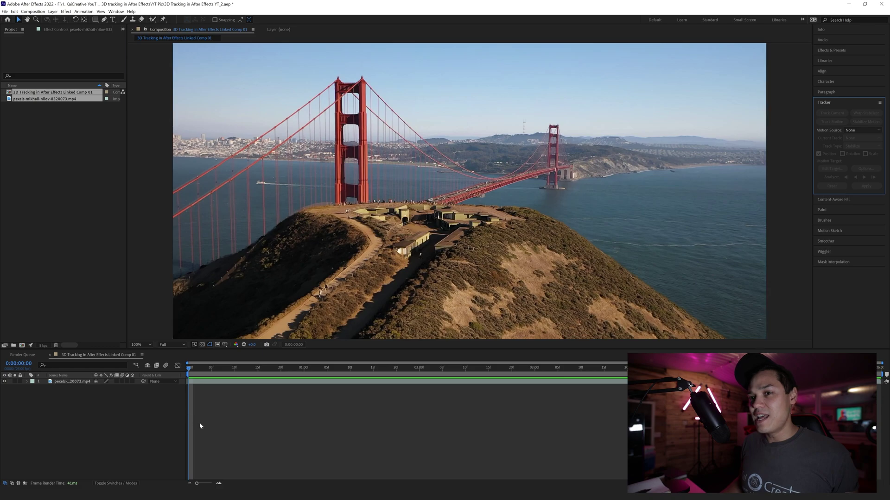
{"action": "left_click", "coordinate": [212, 384]}
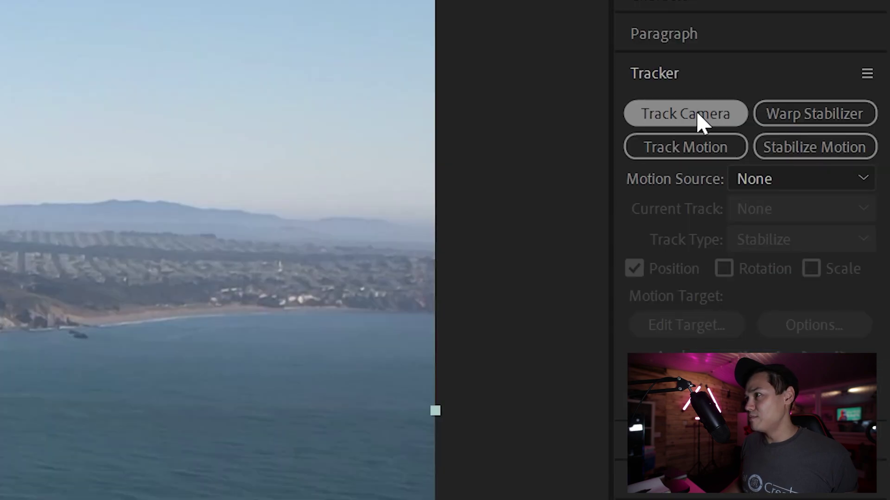
{"action": "left_click", "coordinate": [698, 116]}
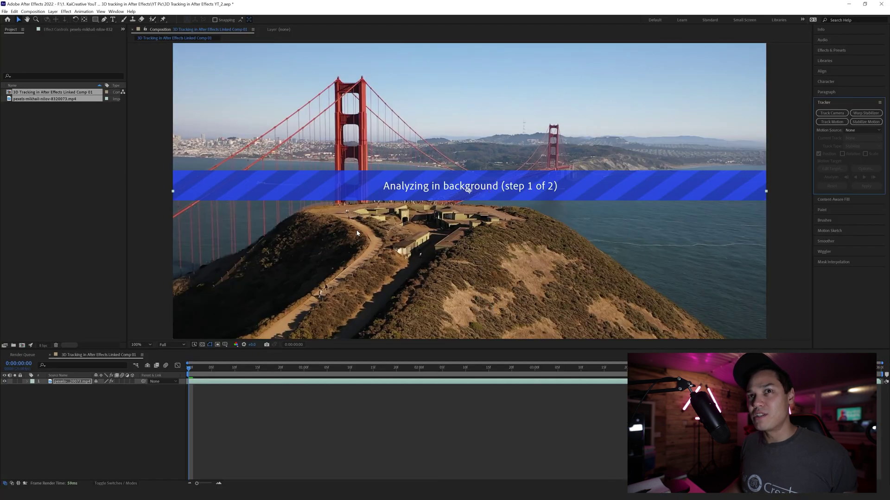
{"action": "left_click", "coordinate": [55, 29]}
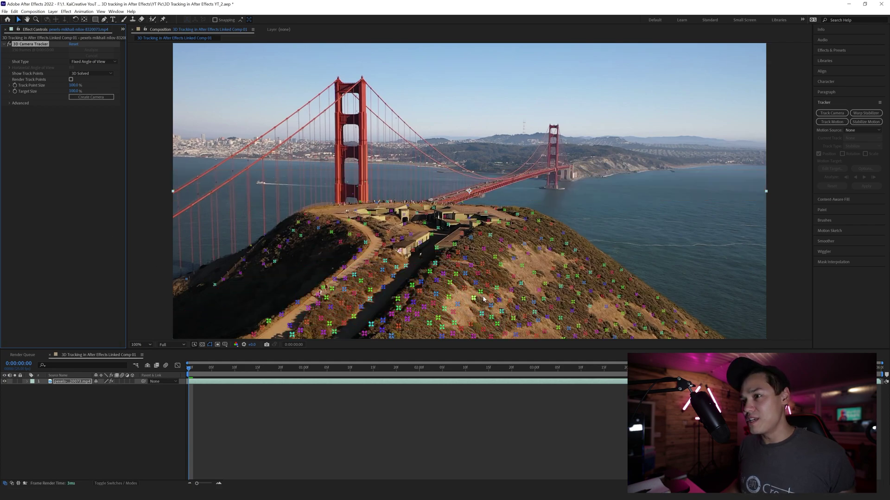
Step: Zoom in on the footage and select the track points on the hilltop plateau
{"action": "key", "text": "period"}
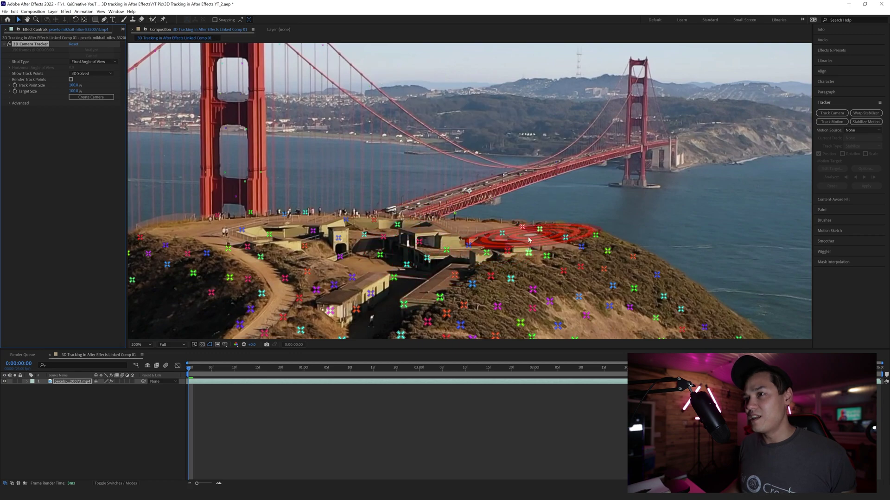
{"action": "scroll", "coordinate": [531, 241], "scroll_direction": "down", "scroll_amount": 3}
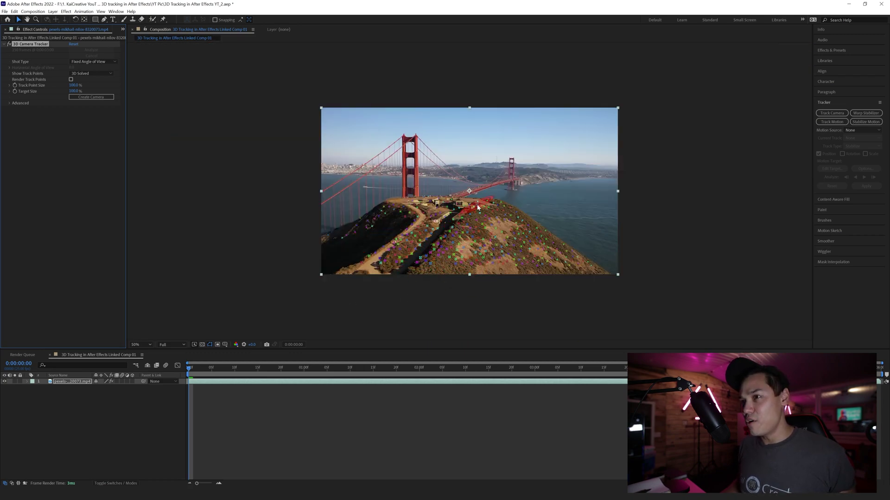
{"action": "scroll", "coordinate": [480, 205], "scroll_direction": "up", "scroll_amount": 2}
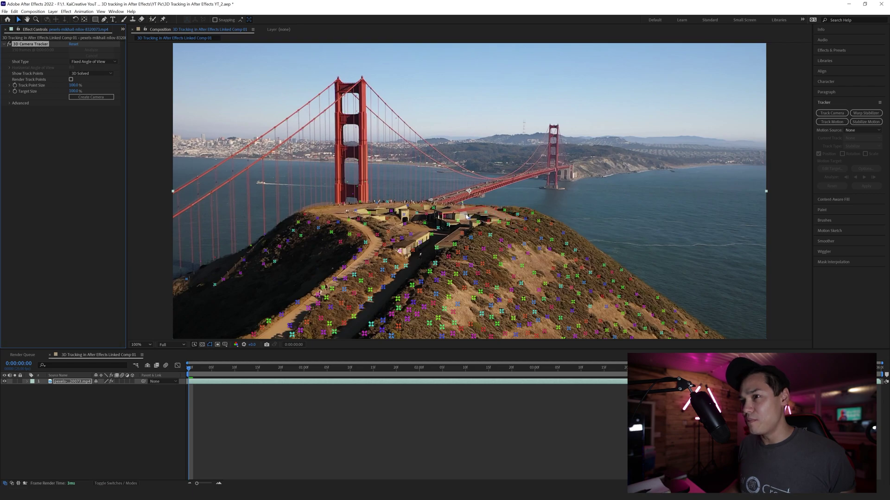
{"action": "left_click", "coordinate": [508, 220]}
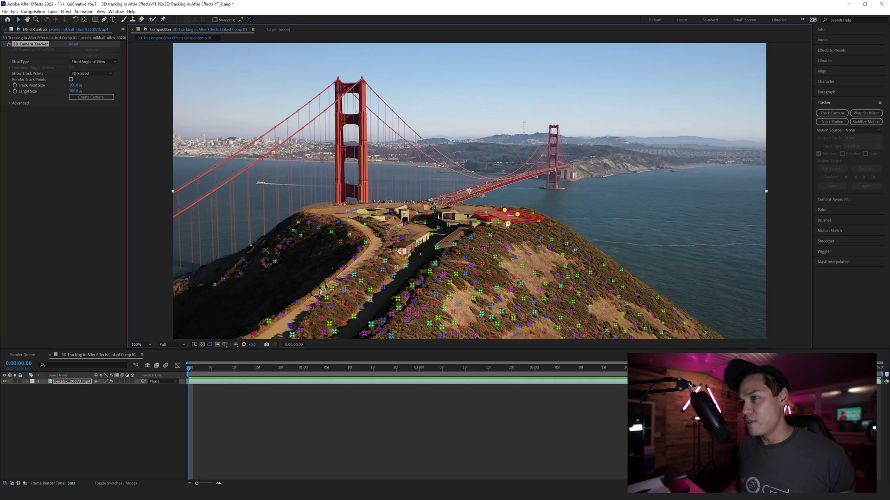
Step: Create a 3D Text layer and Tracker Camera at the hilltop target and preview the tracking
{"action": "right_click", "coordinate": [508, 217]}
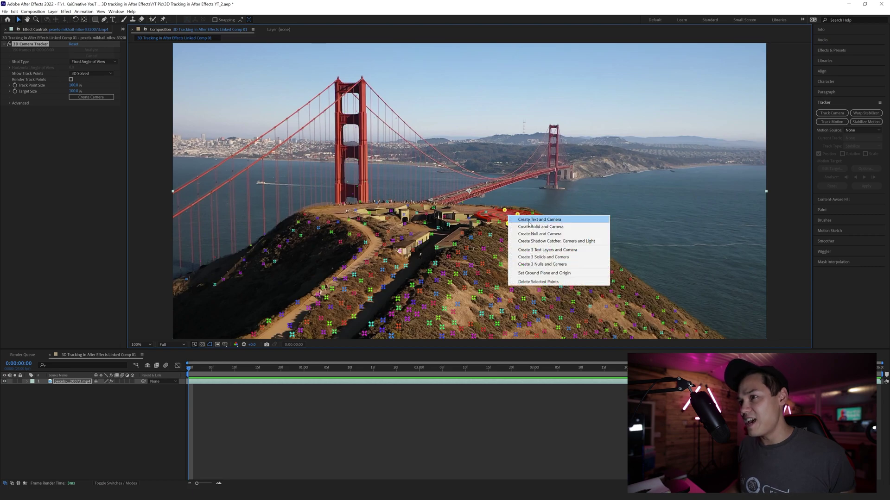
{"action": "left_click", "coordinate": [530, 220]}
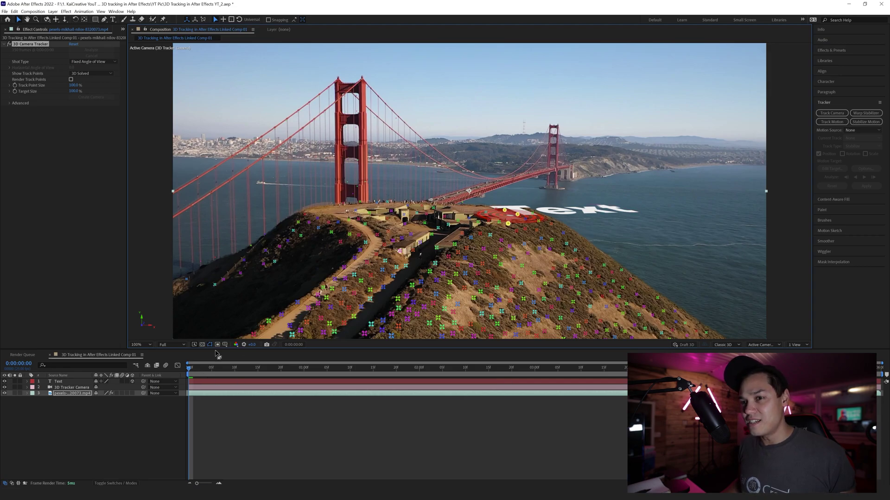
{"action": "key", "text": "space"}
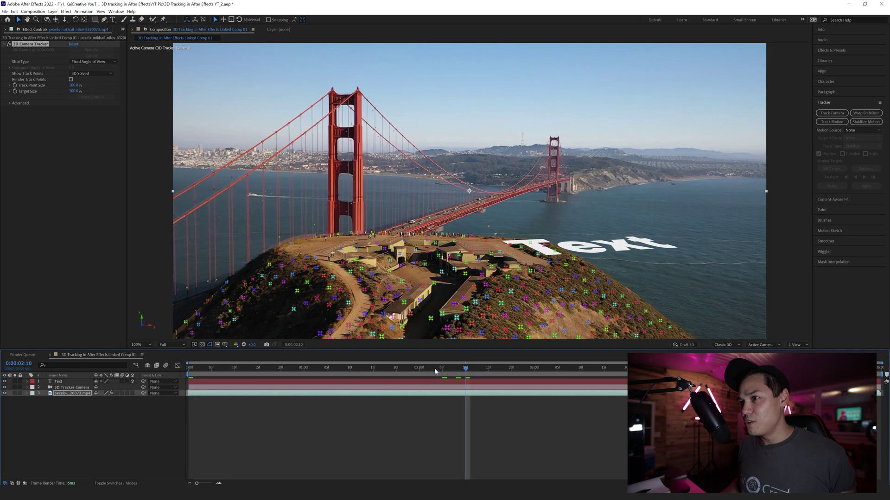
{"action": "key", "text": "space"}
{"action": "key", "text": "space"}
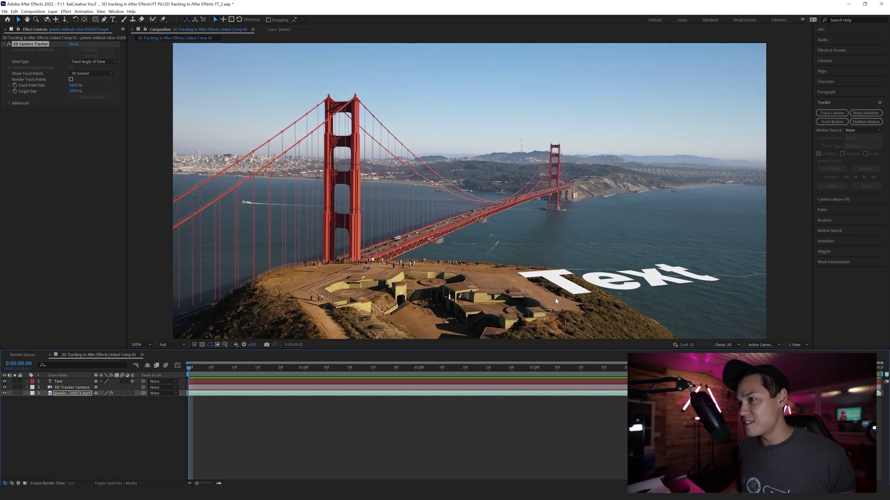
Step: Tilt the Text layer upright above the cliff and set its Y Rotation to 38°
{"action": "key", "text": "space"}
{"action": "left_click", "coordinate": [254, 382]}
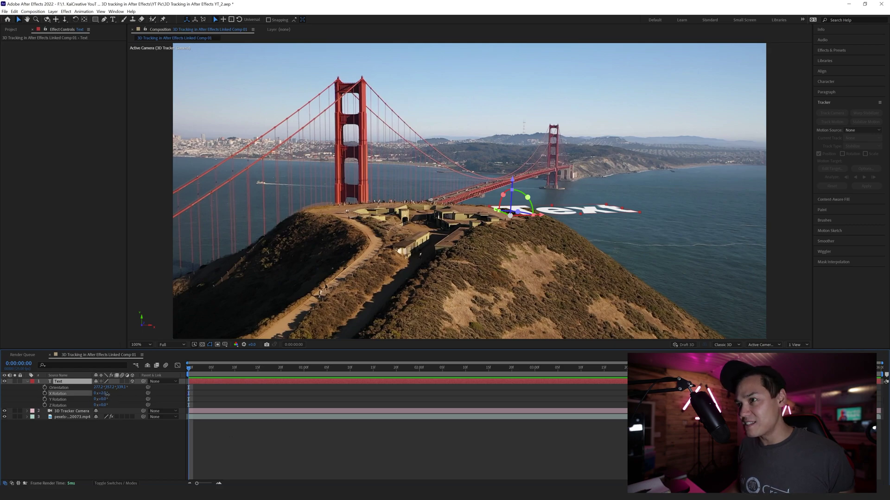
{"action": "left_click_drag", "start_coordinate": [107, 394], "coordinate": [138, 396]}
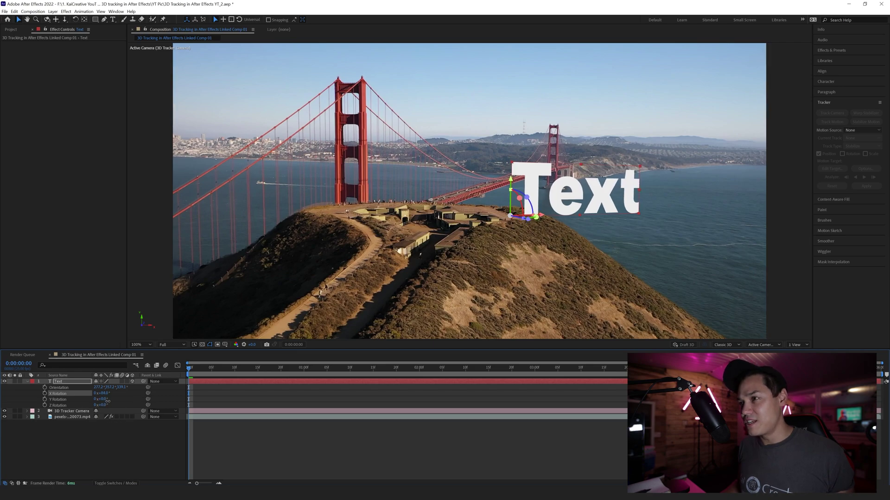
{"action": "left_click_drag", "start_coordinate": [107, 400], "coordinate": [122, 402]}
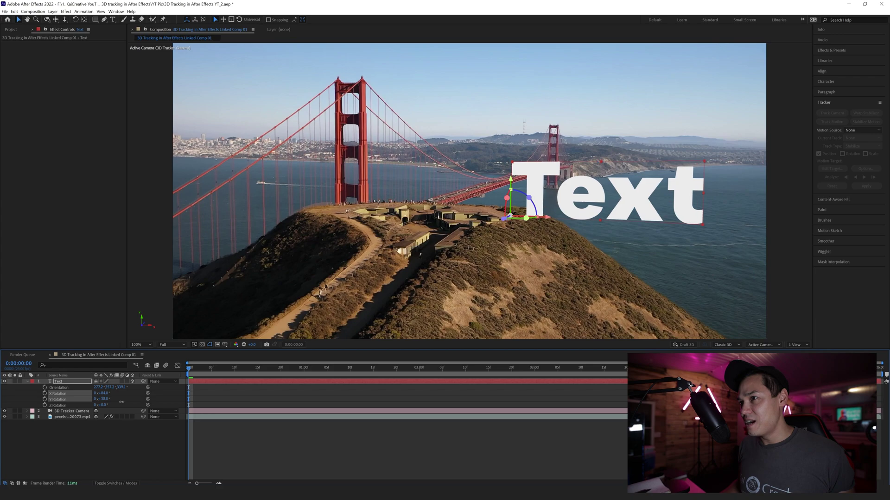
{"action": "left_click", "coordinate": [388, 385]}
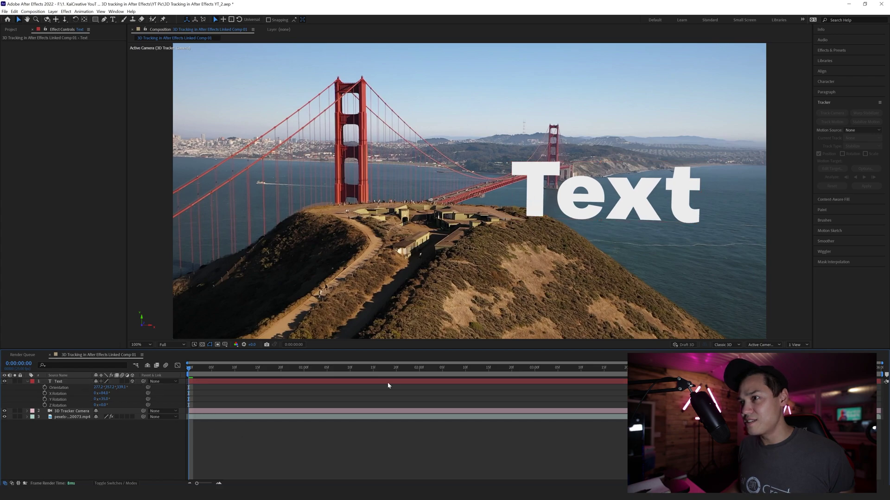
Step: Change the text layer's words to 'Hello'
{"action": "double_click", "coordinate": [611, 205]}
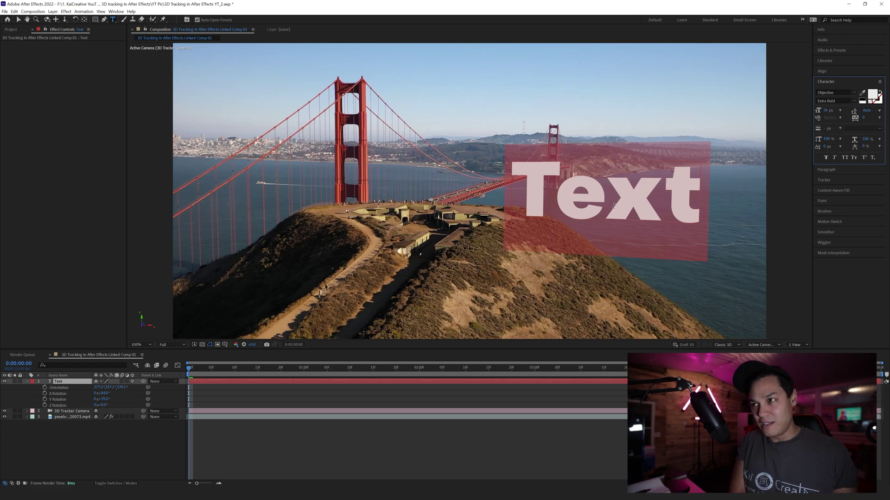
{"action": "type", "text": "Hello"}
{"action": "key", "text": "BackSpace"}
{"action": "type", "text": "lo"}
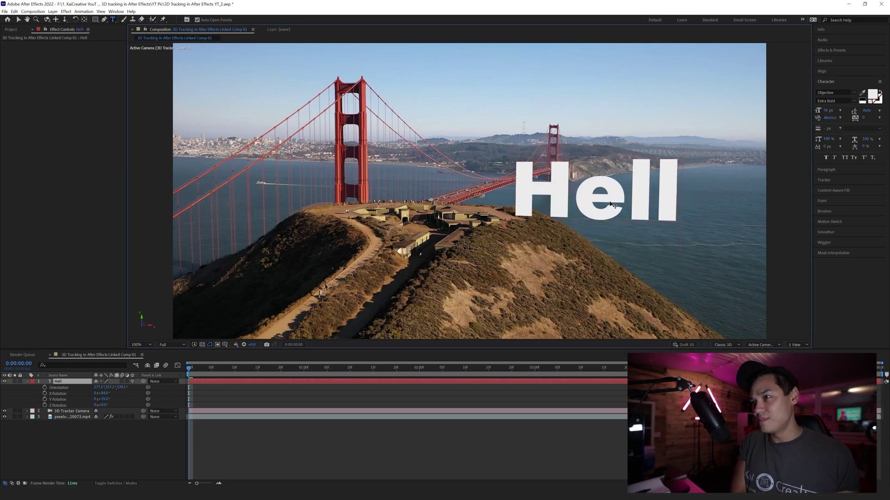
{"action": "left_click", "coordinate": [266, 433]}
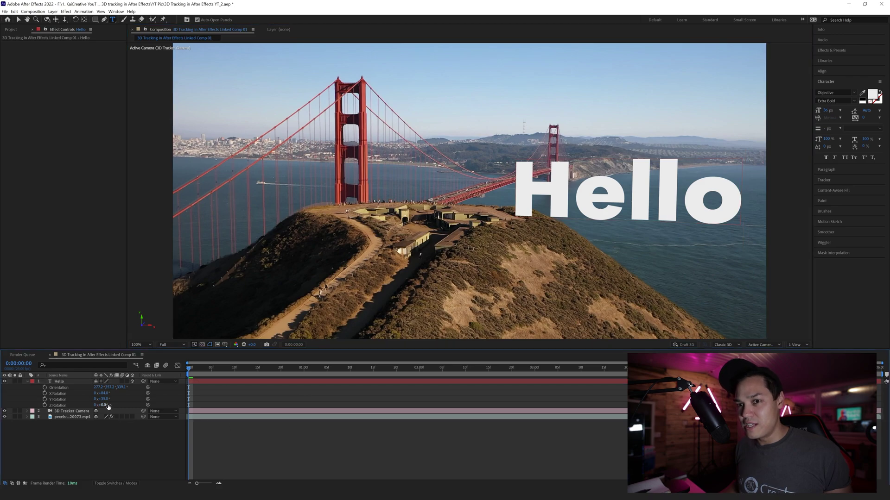
Step: Preview the composition to confirm the Hello text tracks with the drone footage
{"action": "mouse_move", "coordinate": [107, 405]}
{"action": "left_mouse_down"}
{"action": "mouse_move", "coordinate": [122, 406]}
{"action": "mouse_move", "coordinate": [106, 405]}
{"action": "left_mouse_up"}
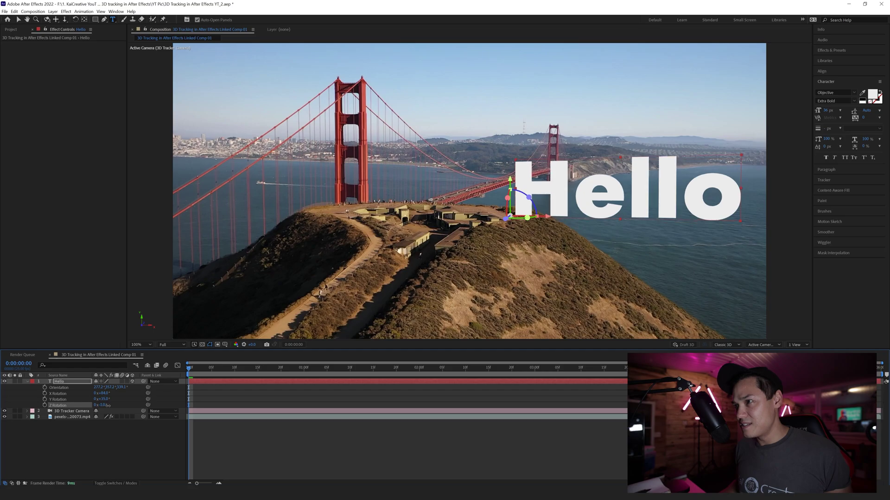
{"action": "left_click", "coordinate": [286, 458]}
{"action": "key", "text": "space"}
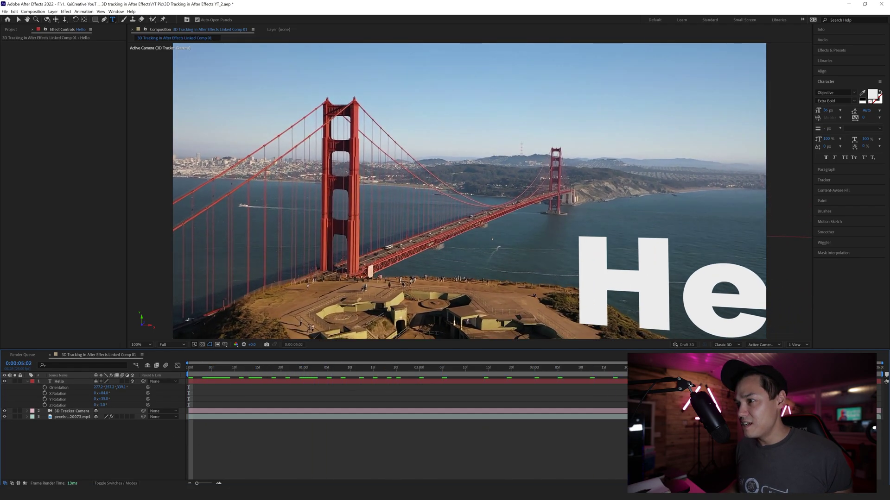
{"action": "key", "text": "space"}
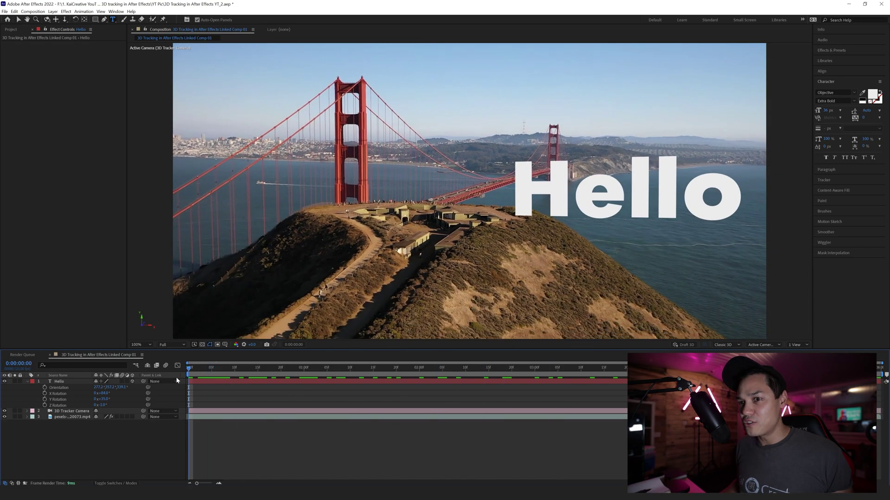
{"action": "key", "text": "v"}
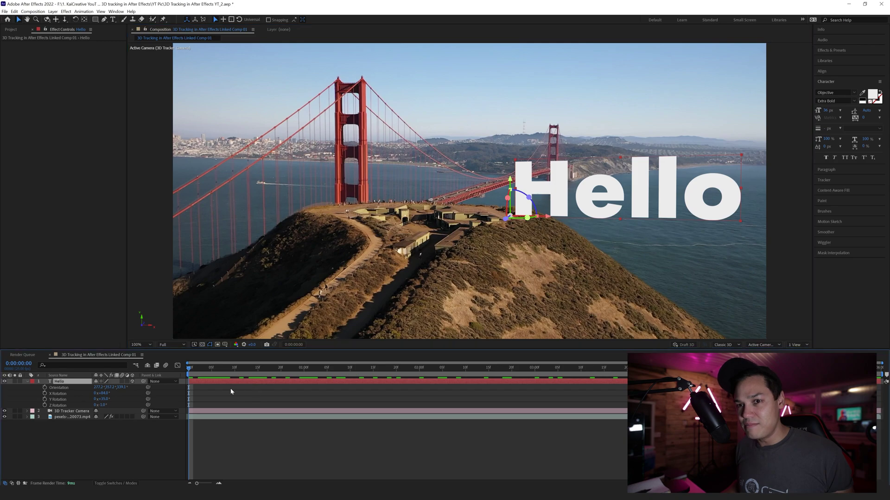
Step: Scale the Hello text down so it floats small just above the hilltop
{"action": "key", "text": "s"}
{"action": "left_click_drag", "start_coordinate": [108, 390], "coordinate": [65, 389]}
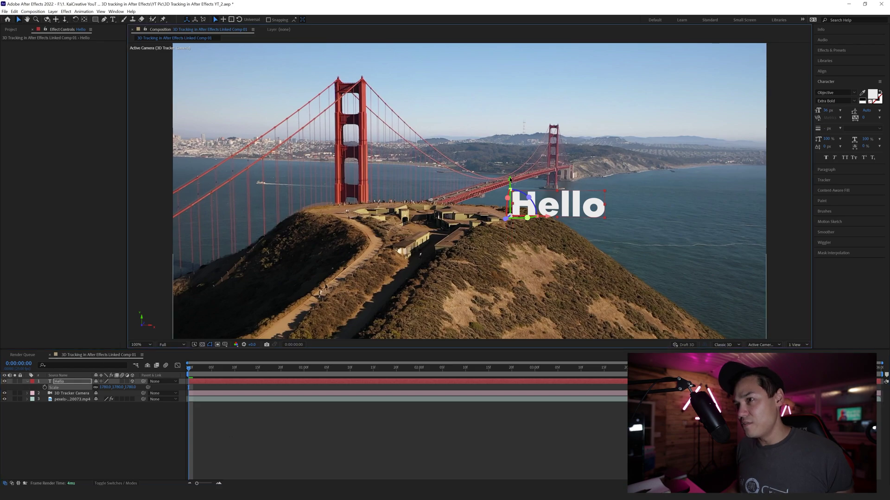
{"action": "left_click", "coordinate": [472, 432]}
Step: Preview the shot to confirm the scaled Hello stays locked above the hilltop
{"action": "key", "text": "space"}
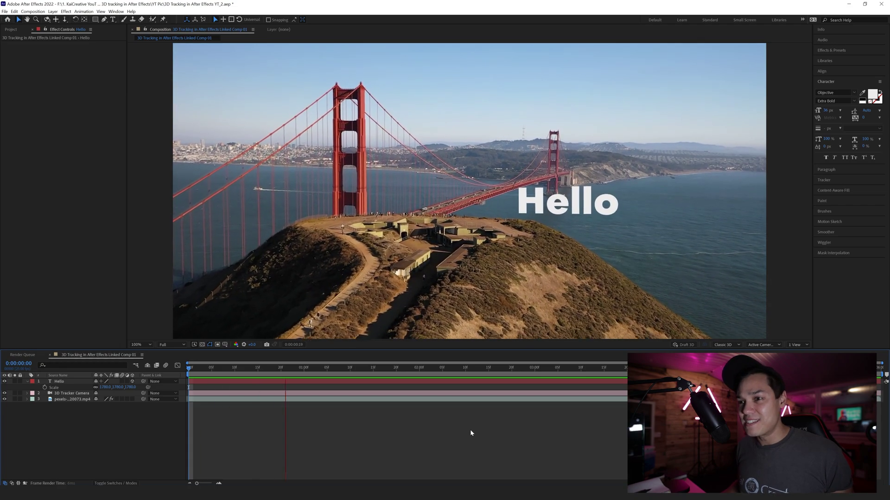
{"action": "key", "text": "space"}
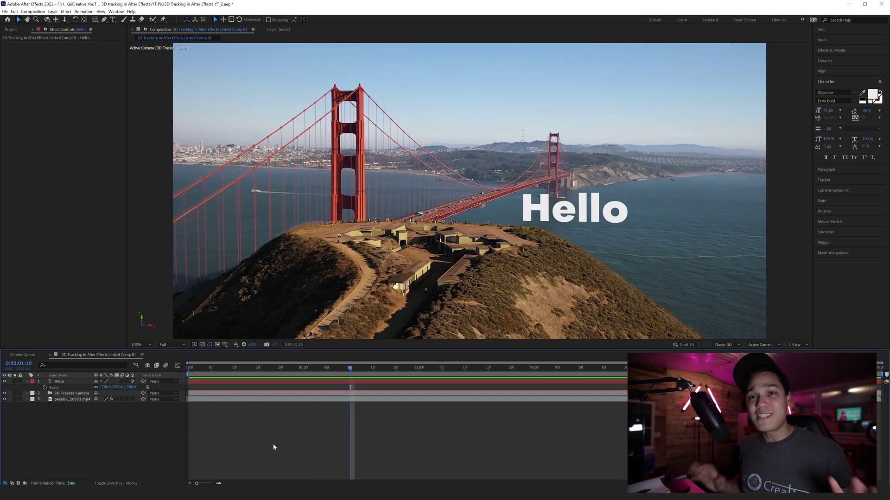
{"action": "key", "text": "ctrl+0"}
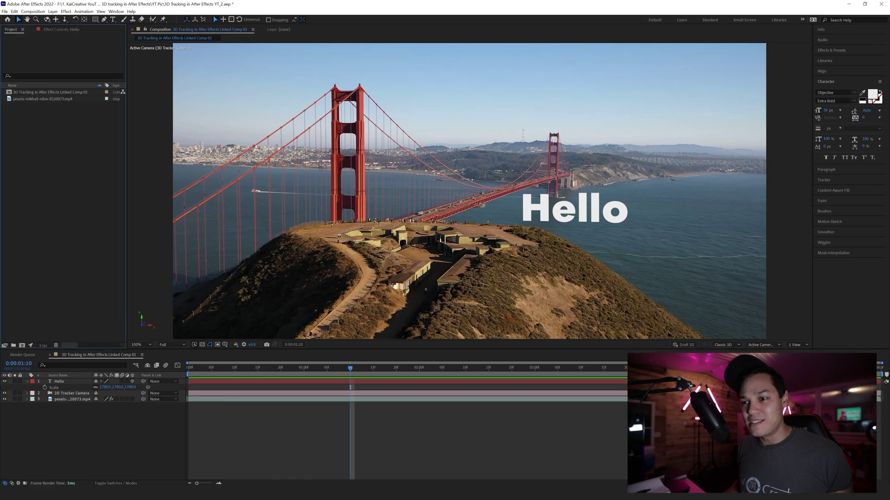
Step: Import kaicreative_Center_03.png from 0. Kai Creative Logo > 2020 Logo into the project
{"action": "left_click", "coordinate": [268, 461]}
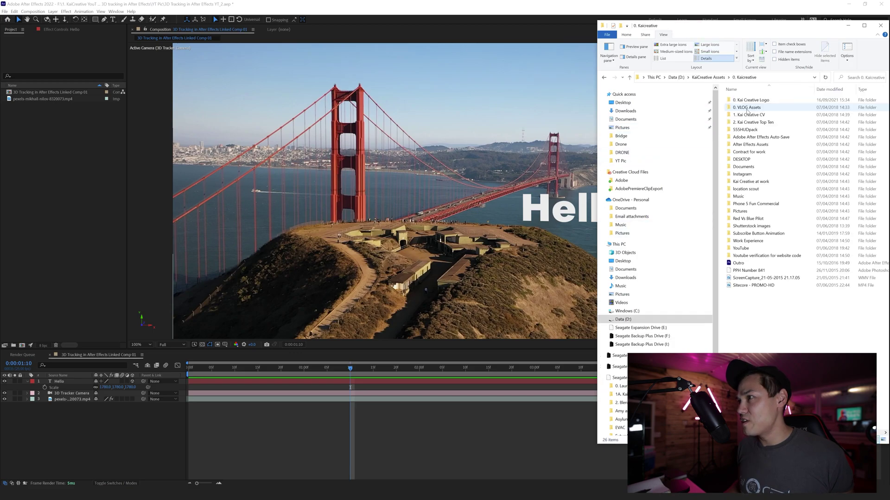
{"action": "double_click", "coordinate": [751, 100]}
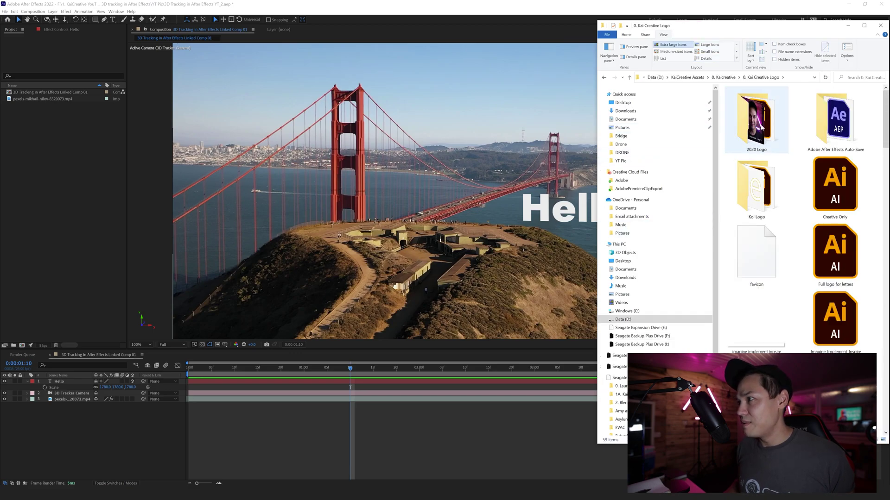
{"action": "double_click", "coordinate": [759, 124]}
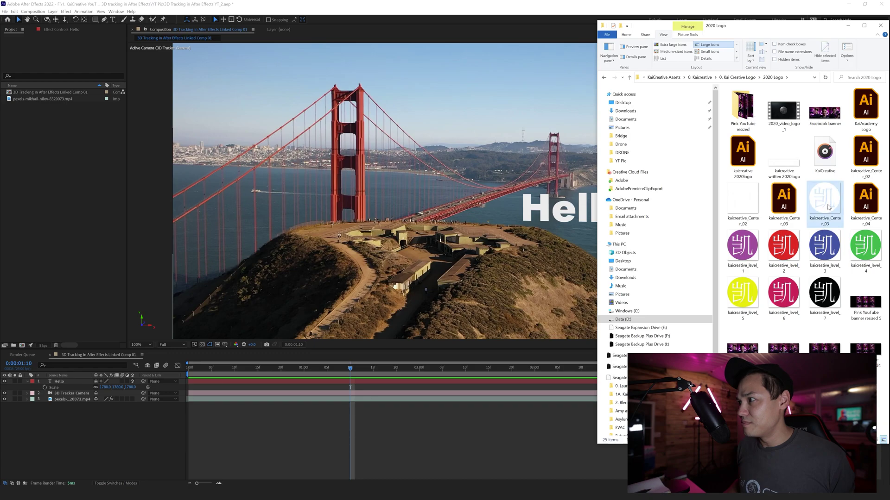
{"action": "left_click_drag", "start_coordinate": [788, 222], "coordinate": [78, 183]}
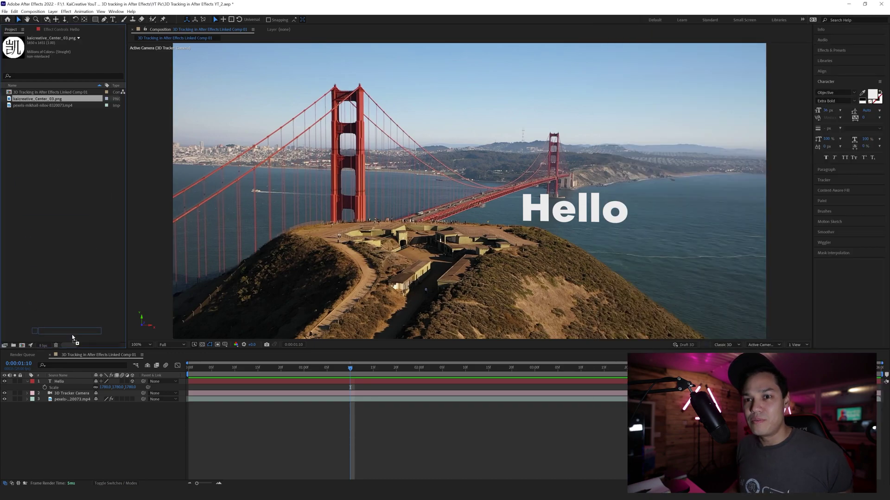
Step: Add kaicreative_Center_03.png to the comp as a layer, scaled down beside the Hello text
{"action": "mouse_move", "coordinate": [60, 383]}
{"action": "left_mouse_down"}
{"action": "mouse_move", "coordinate": [90, 388]}
{"action": "mouse_move", "coordinate": [75, 385]}
{"action": "left_mouse_up"}
{"action": "key", "text": "s"}
{"action": "left_click_drag", "start_coordinate": [480, 214], "coordinate": [470, 195]}
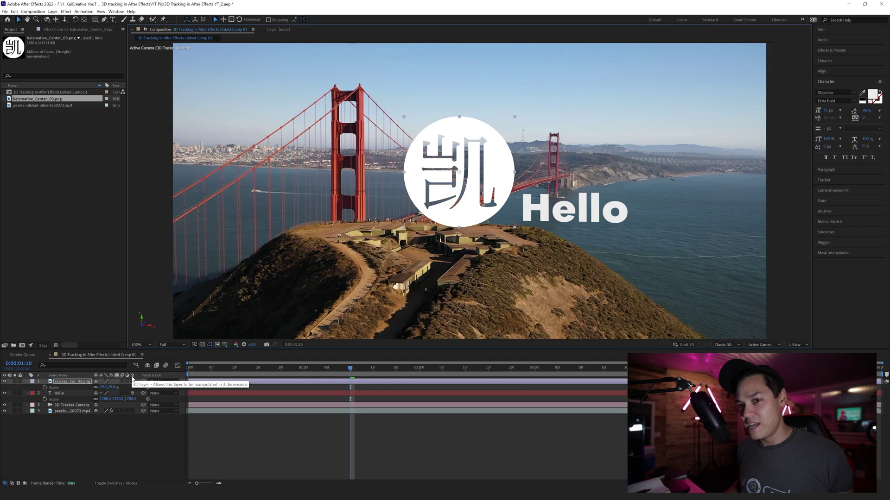
{"action": "left_click", "coordinate": [111, 483]}
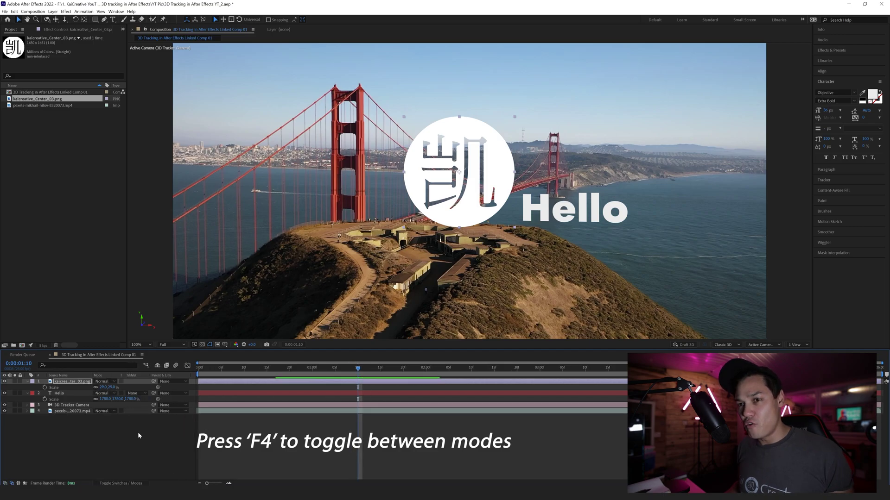
Step: Make the logo layer 3D and position it beside Hello along X, Y and depth
{"action": "key", "text": "F4"}
{"action": "left_click", "coordinate": [132, 381]}
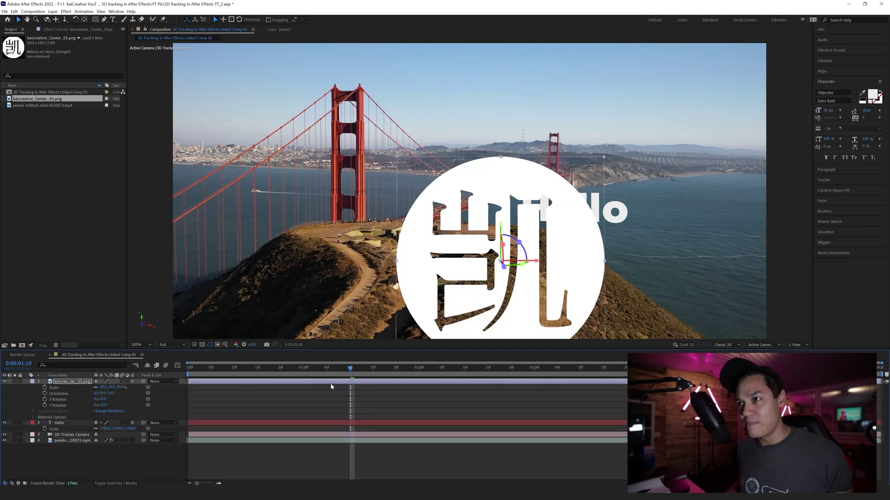
{"action": "left_click_drag", "start_coordinate": [479, 268], "coordinate": [443, 356]}
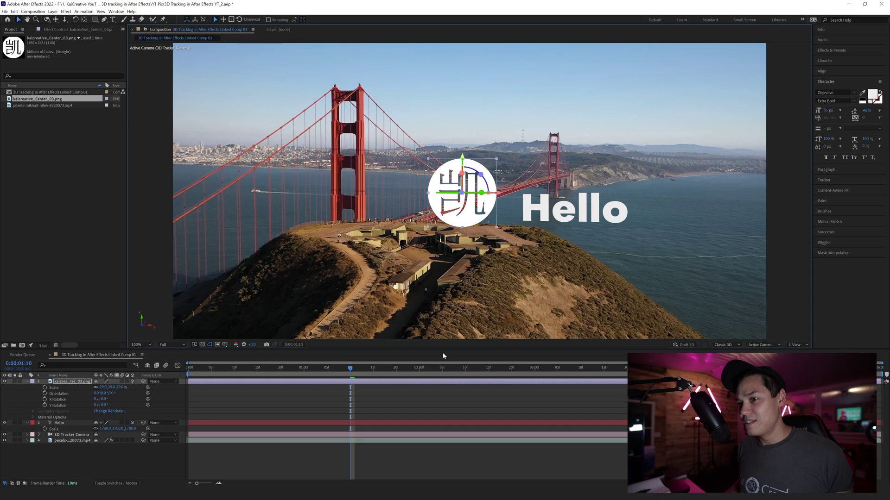
{"action": "mouse_move", "coordinate": [462, 195]}
{"action": "left_mouse_down"}
{"action": "mouse_move", "coordinate": [533, 205]}
{"action": "mouse_move", "coordinate": [476, 205]}
{"action": "left_mouse_up"}
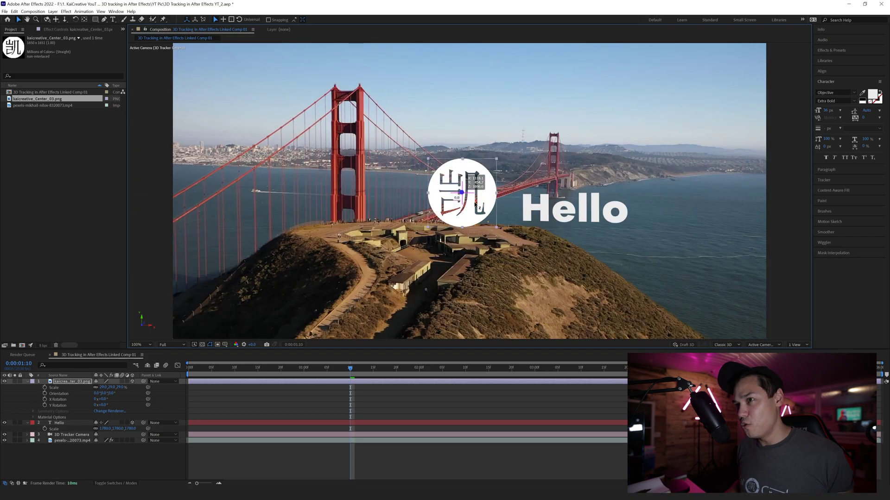
Step: Preview from the start to check the 3D logo tracking beside Hello
{"action": "left_click_drag", "start_coordinate": [344, 371], "coordinate": [189, 369]}
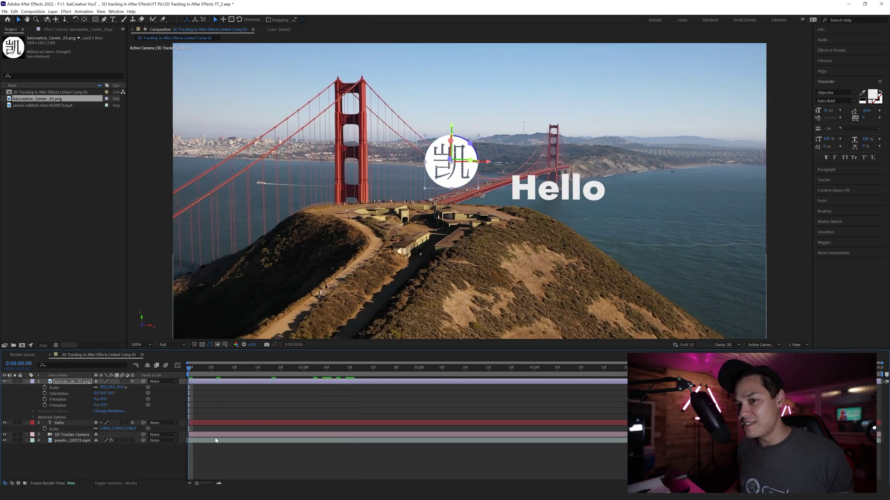
{"action": "left_click", "coordinate": [304, 473]}
{"action": "key", "text": "space"}
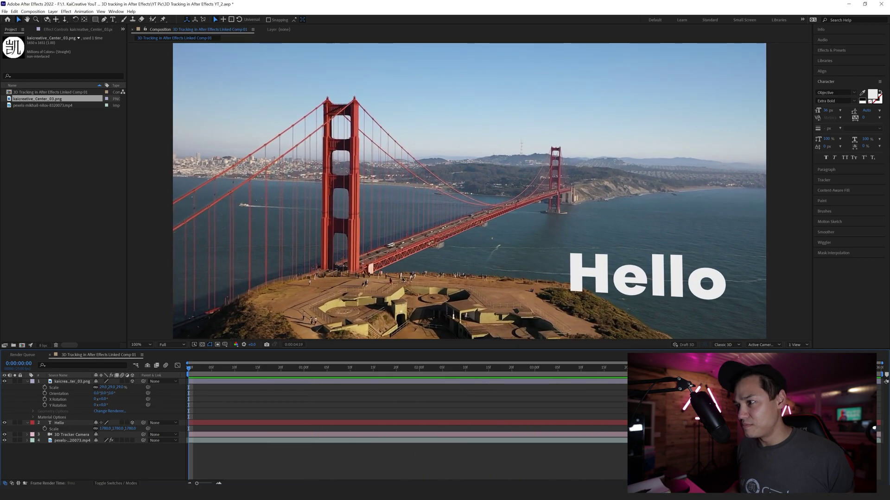
{"action": "key", "text": "space"}
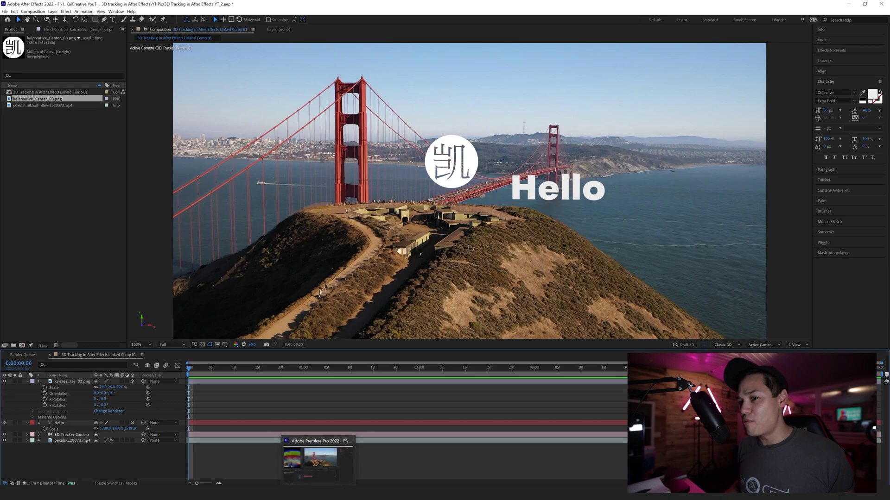
Step: Play and scrub the Premiere Pro sequence to review the logo and Hello tracking over the hilltop
{"action": "left_click", "coordinate": [318, 451]}
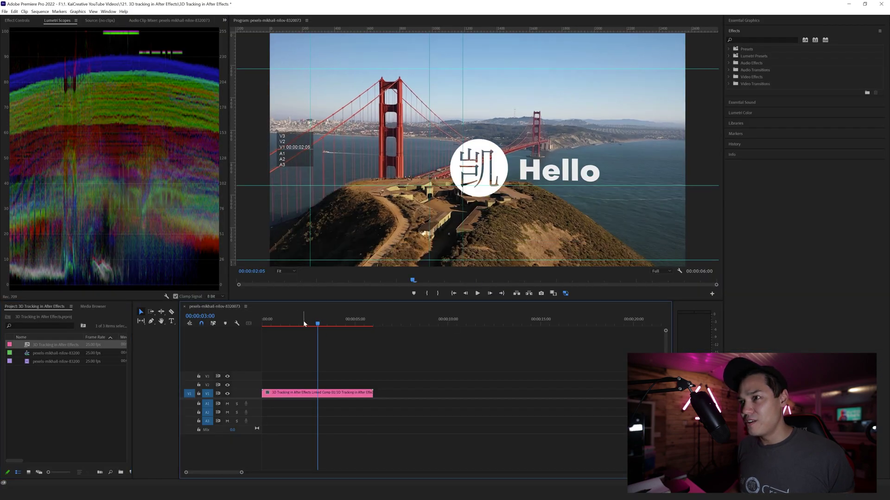
{"action": "key", "text": "Home"}
{"action": "key", "text": "space"}
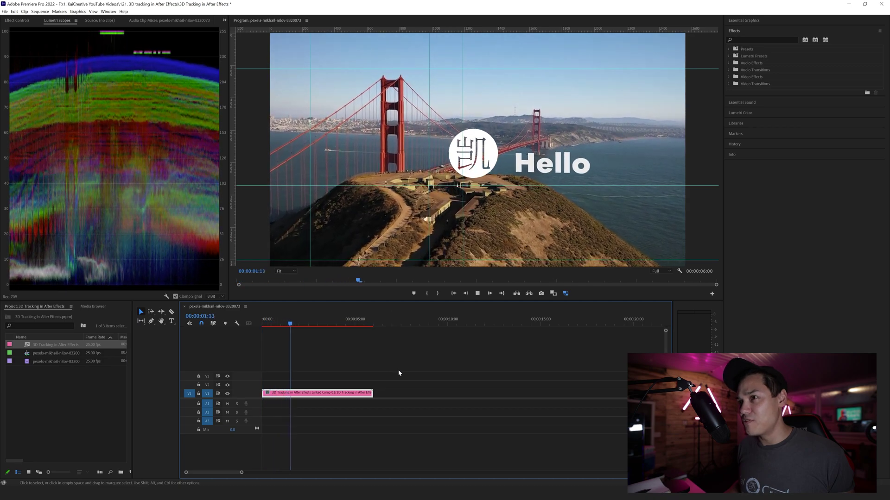
{"action": "key", "text": "space"}
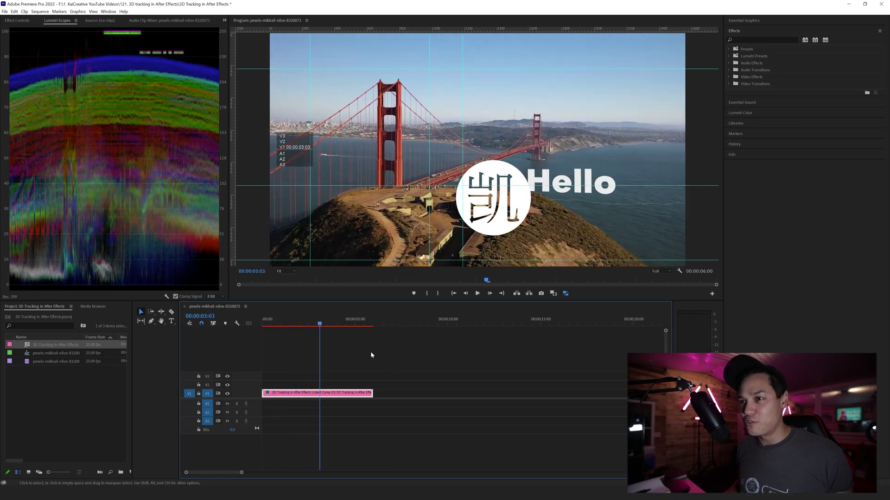
{"action": "left_click_drag", "start_coordinate": [326, 323], "coordinate": [262, 324]}
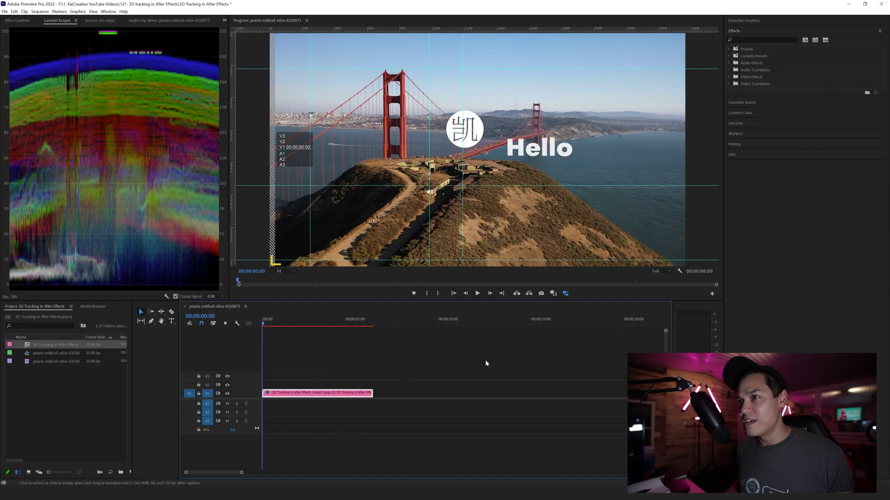
{"action": "key", "text": "space"}
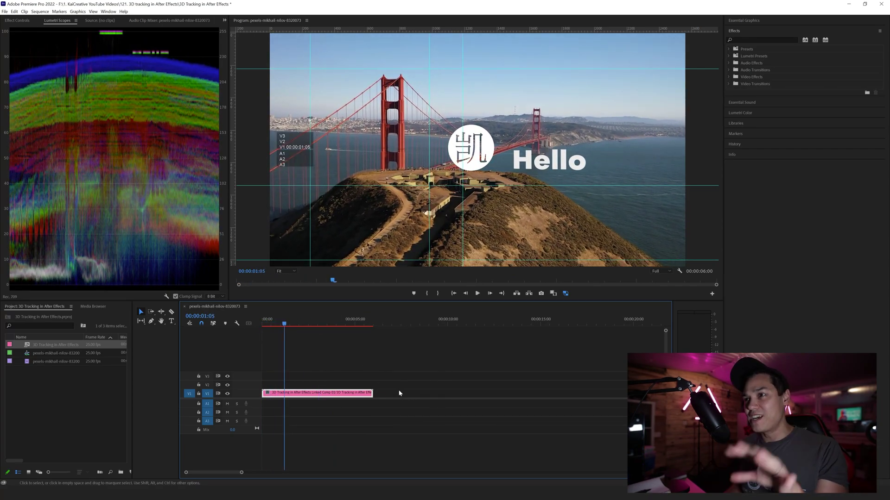
{"action": "left_click_drag", "start_coordinate": [311, 323], "coordinate": [248, 324]}
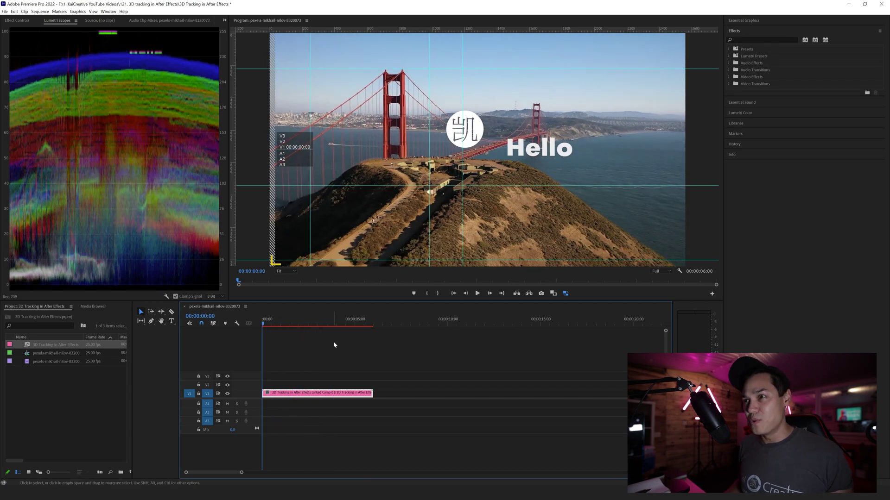